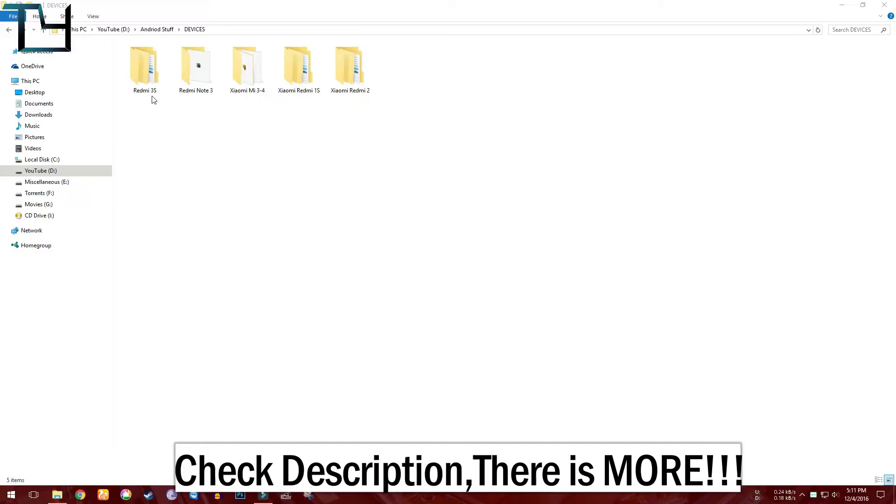
# Browse into Redmi 3S > Fastboot and select the land_global_images_V8.0.3.0 archive
pyautogui.doubleClick(145, 70)
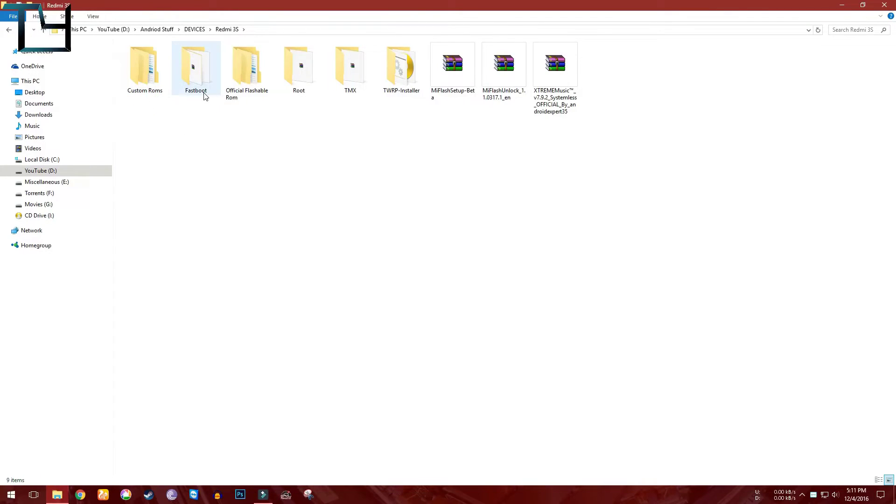
pyautogui.doubleClick(198, 92)
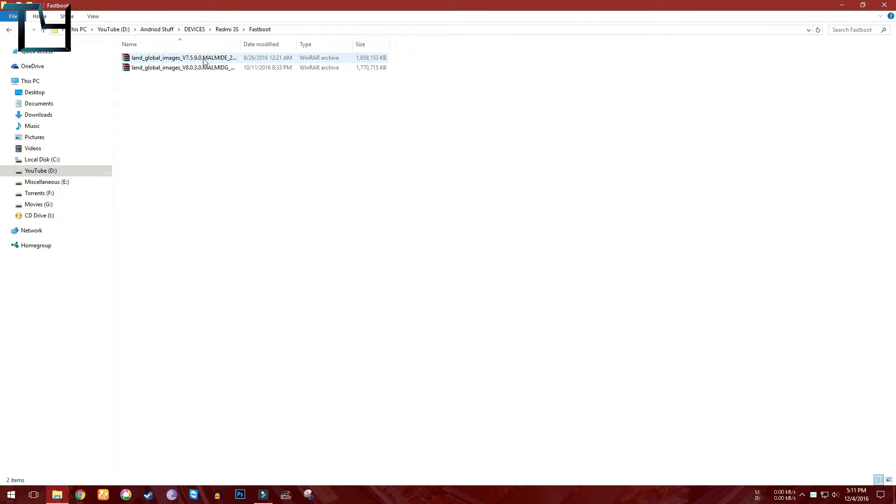
pyautogui.click(205, 68)
# Browse into the V8.0.3.0 archive and its inner tar to locate the global images folder
pyautogui.doubleClick(205, 69)
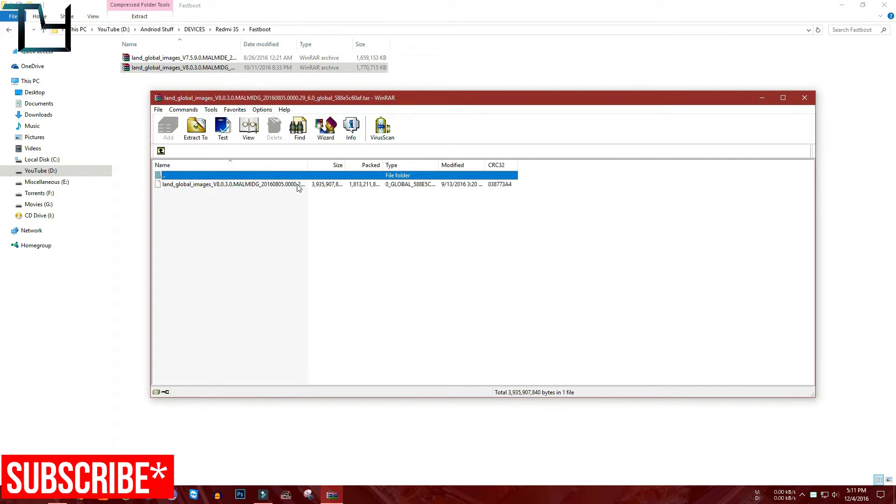
pyautogui.doubleClick(364, 184)
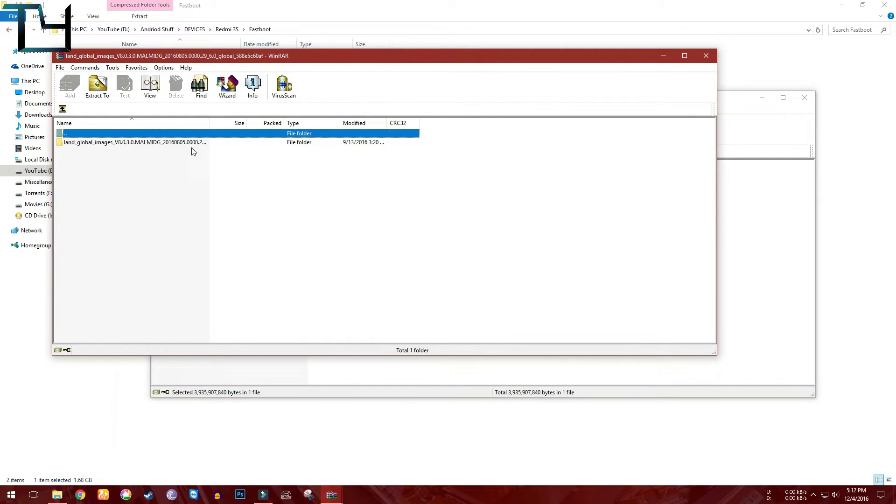
pyautogui.doubleClick(135, 142)
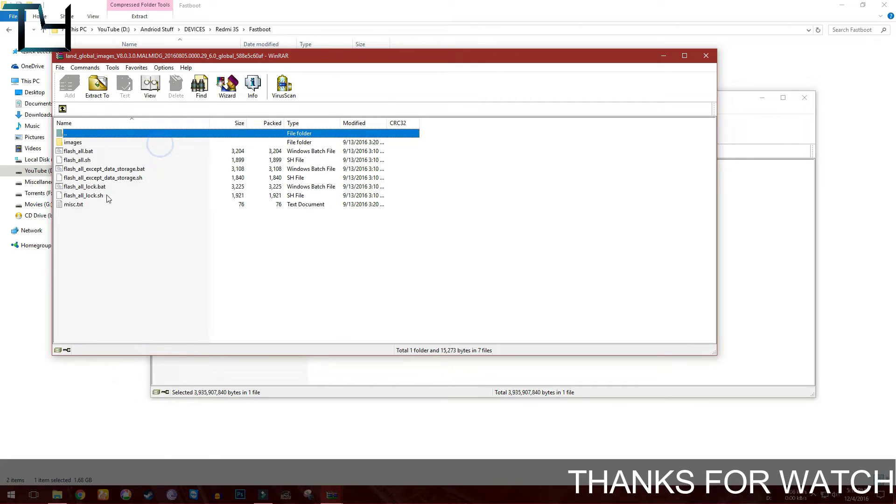
pyautogui.doubleClick(132, 133)
# Extract the global images folder to the Miscellaneous (E:) drive
pyautogui.rightClick(158, 143)
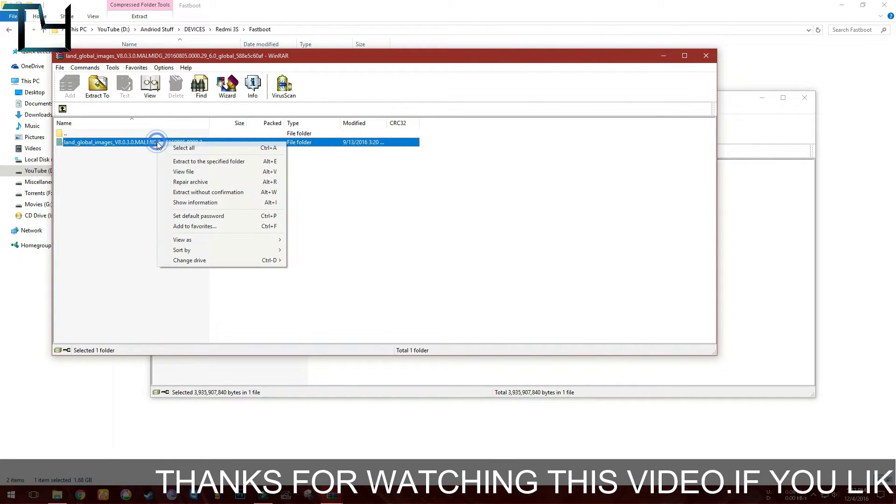
pyautogui.click(208, 162)
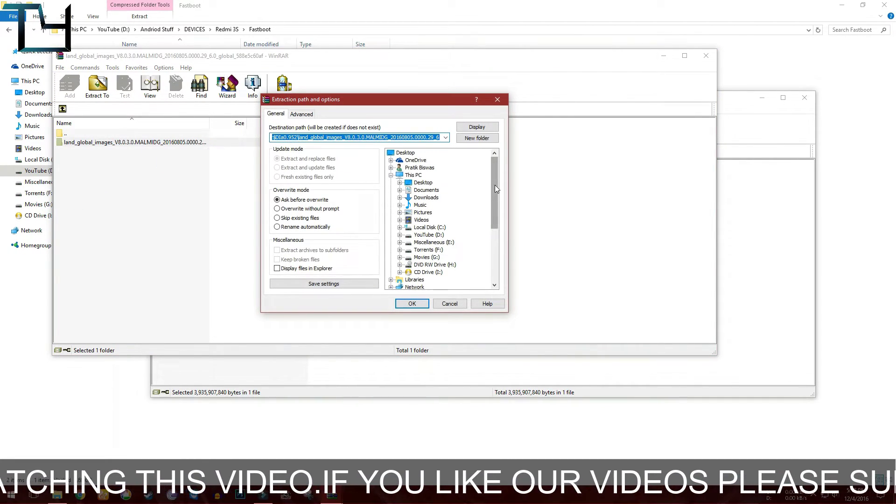
pyautogui.moveTo(496, 188); pyautogui.dragTo(495, 212)
pyautogui.click(434, 191)
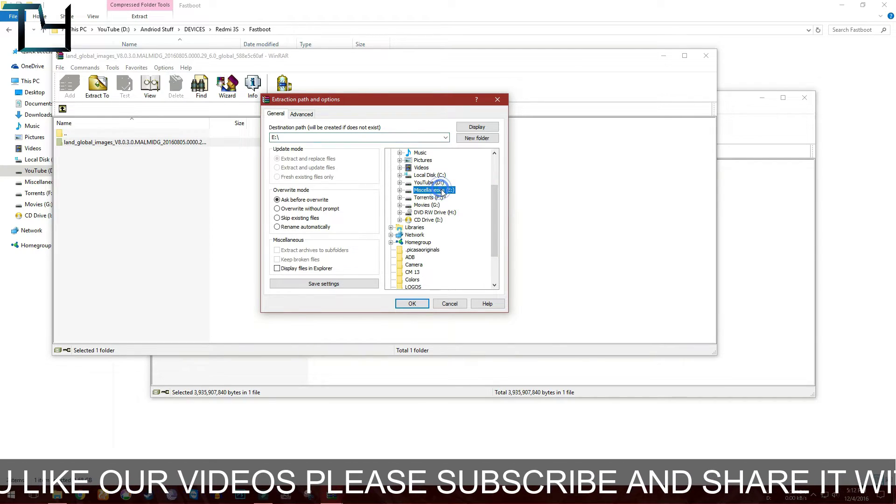
pyautogui.click(412, 303)
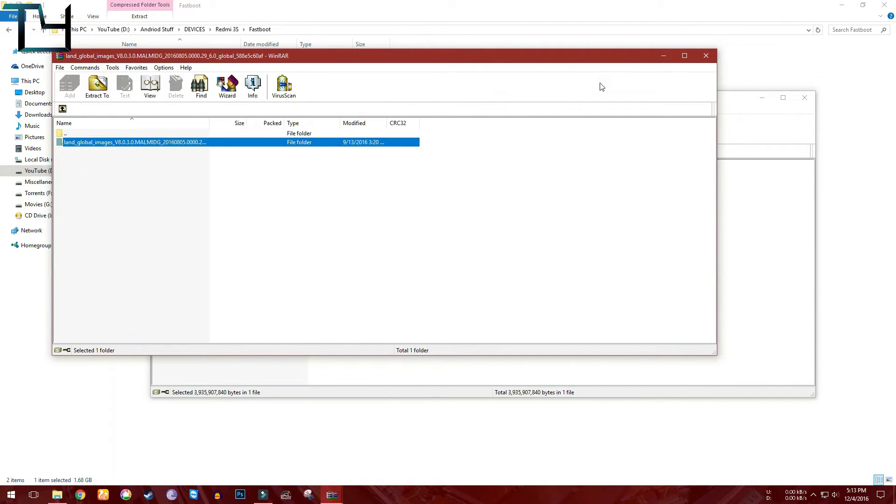
# Close WinRAR and browse into the extracted land_global_images folder on drive E
pyautogui.click(710, 56)
pyautogui.click(804, 96)
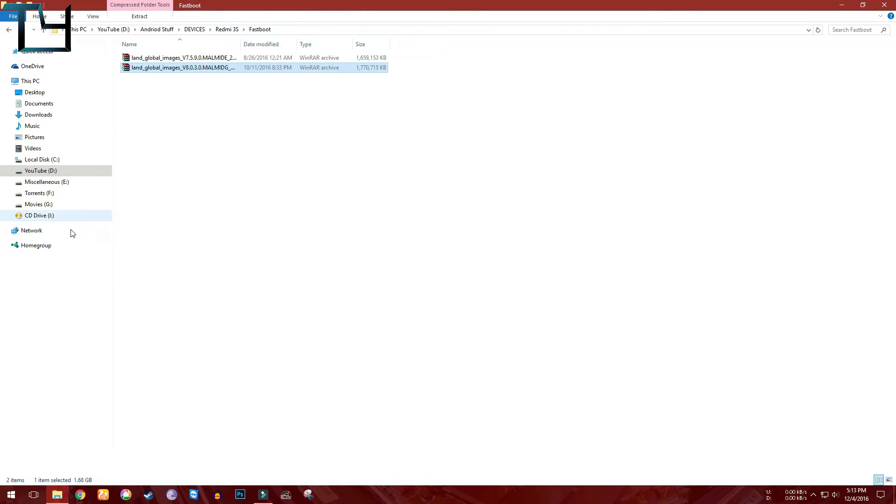
pyautogui.click(48, 182)
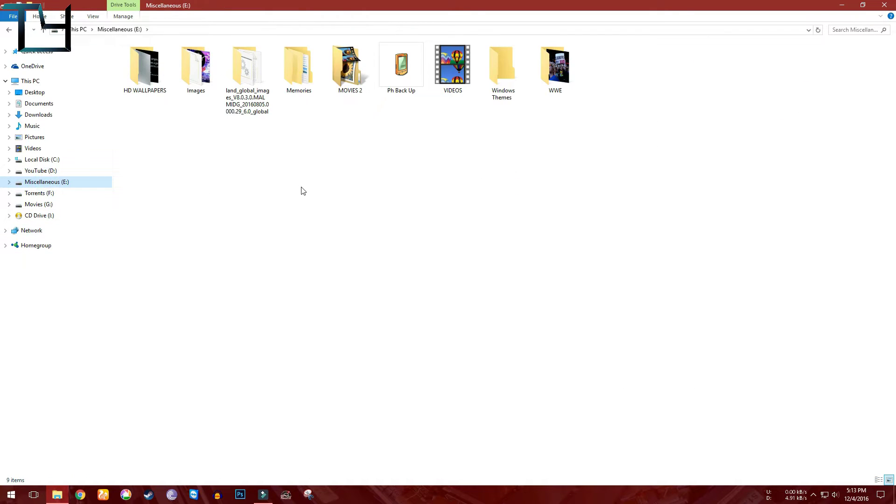
pyautogui.doubleClick(245, 78)
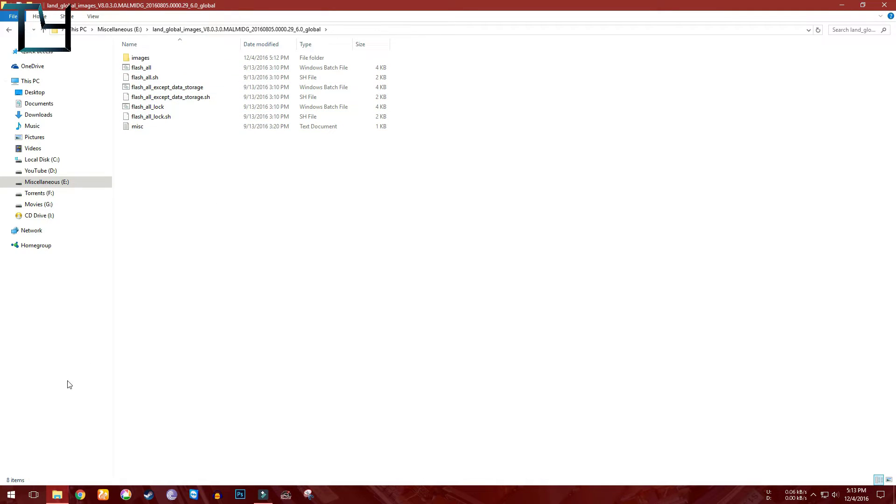
# Launch XiaoMiFlash from the Start menu search
pyautogui.click(11, 495)
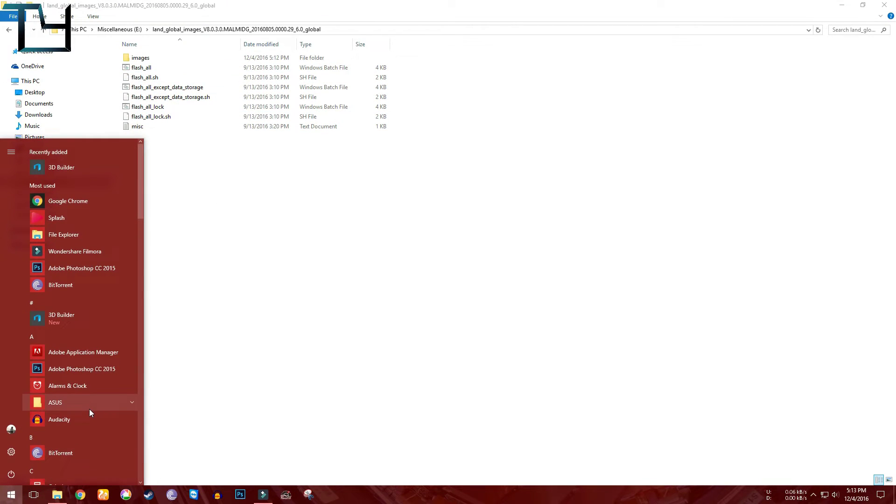
pyautogui.write('xi')
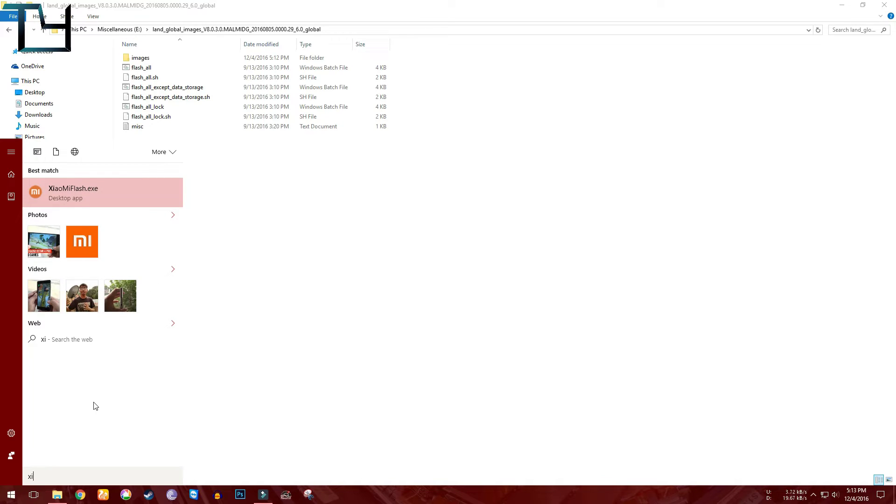
pyautogui.click(114, 196)
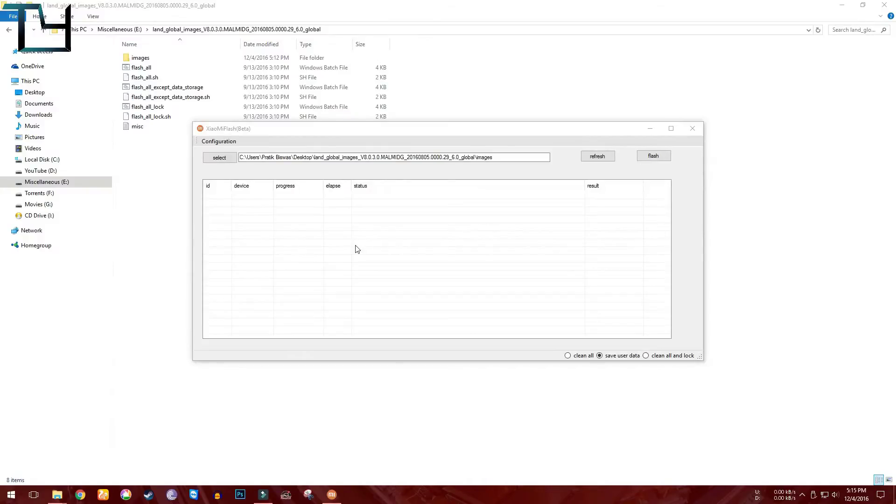
# Refresh to detect the connected phone and begin selecting the ROM folder
pyautogui.click(601, 159)
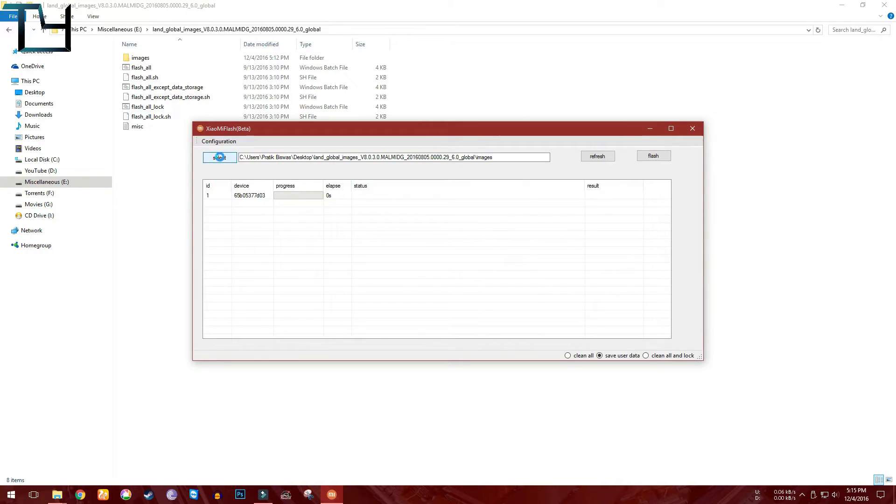
pyautogui.click(220, 158)
pyautogui.moveTo(509, 252); pyautogui.dragTo(512, 244)
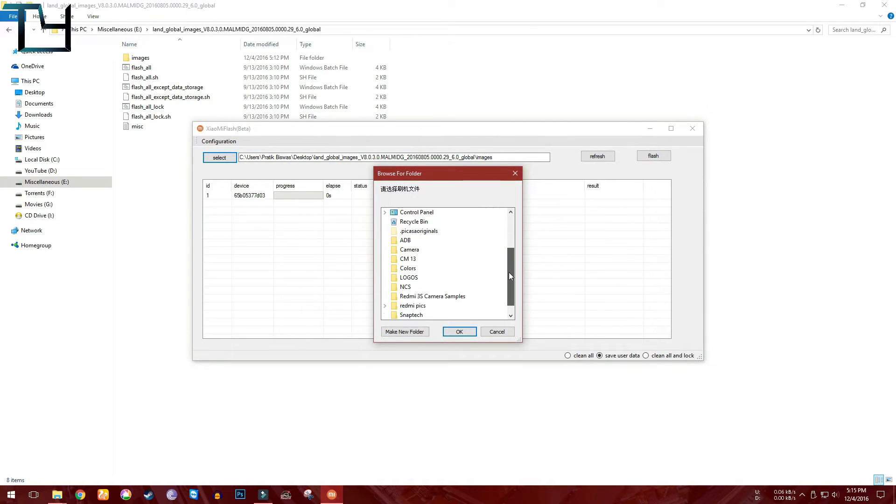
pyautogui.click(386, 259)
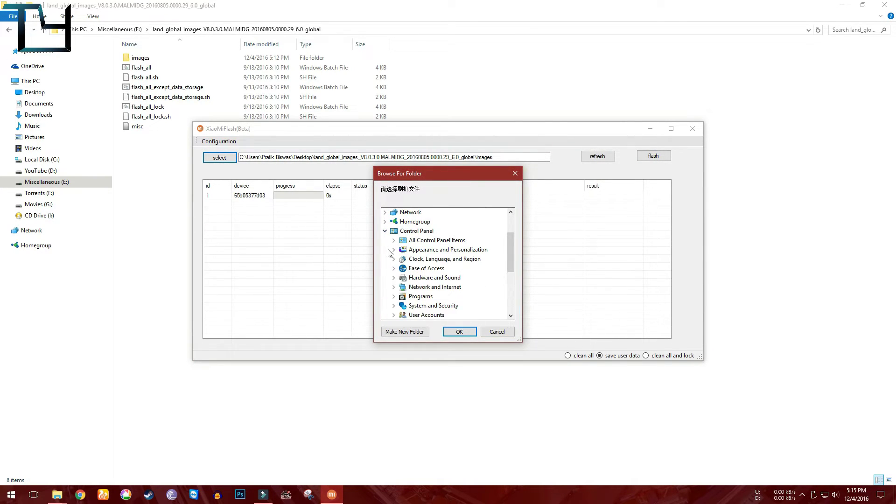
pyautogui.click(386, 232)
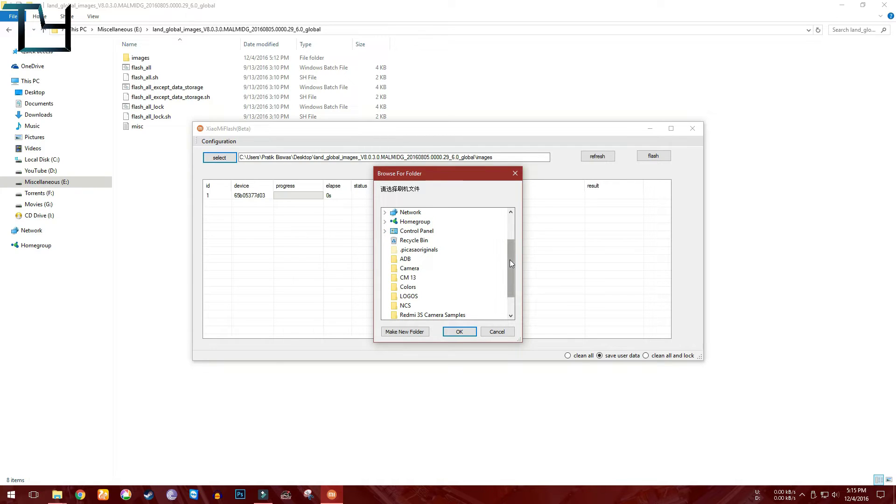
pyautogui.scroll(5, 510, 252)
# Set the ROM source to E:\land_global_images...global via This PC > drive E
pyautogui.doubleClick(410, 230)
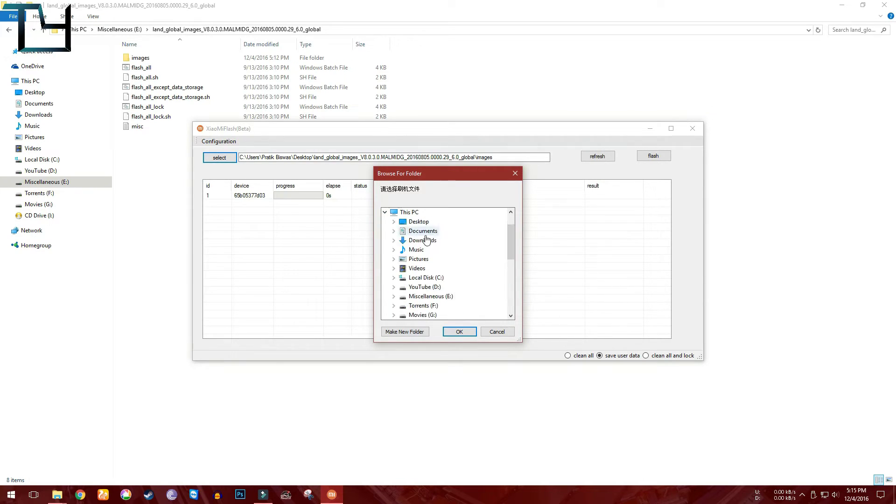
pyautogui.doubleClick(423, 297)
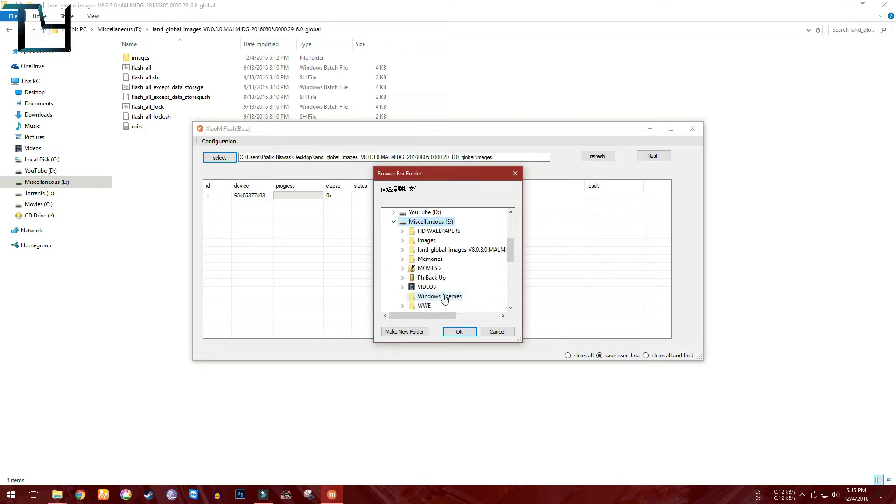
pyautogui.click(449, 249)
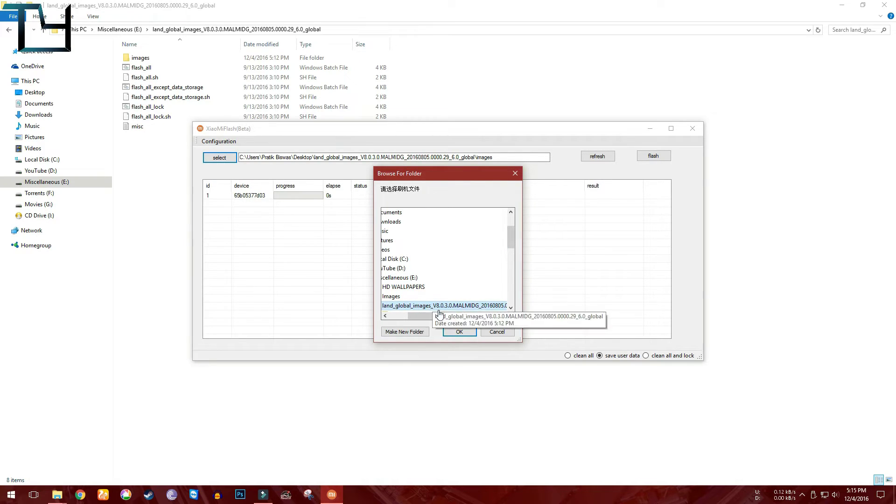
pyautogui.moveTo(511, 238); pyautogui.dragTo(509, 259)
pyautogui.moveTo(434, 315); pyautogui.dragTo(406, 317)
pyautogui.doubleClick(454, 241)
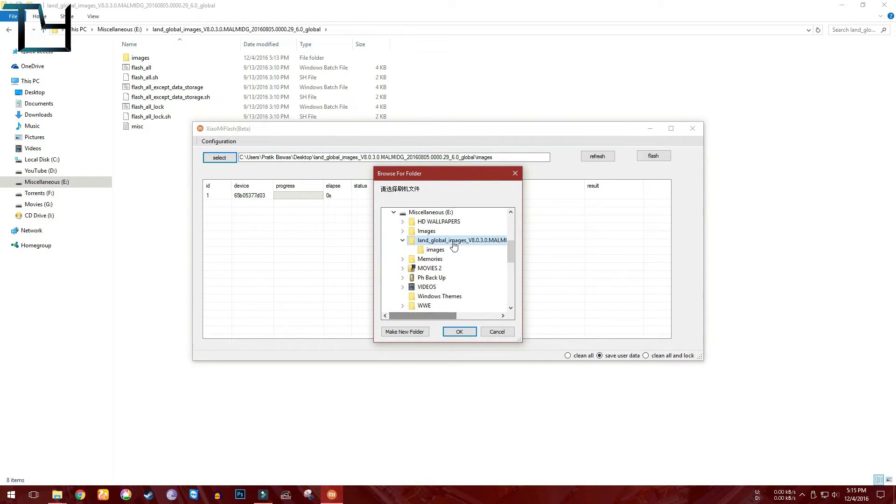
pyautogui.click(460, 331)
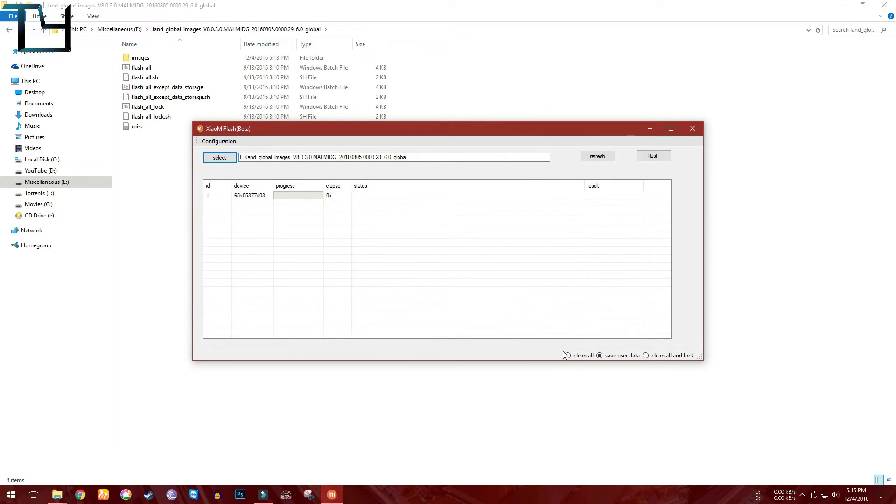